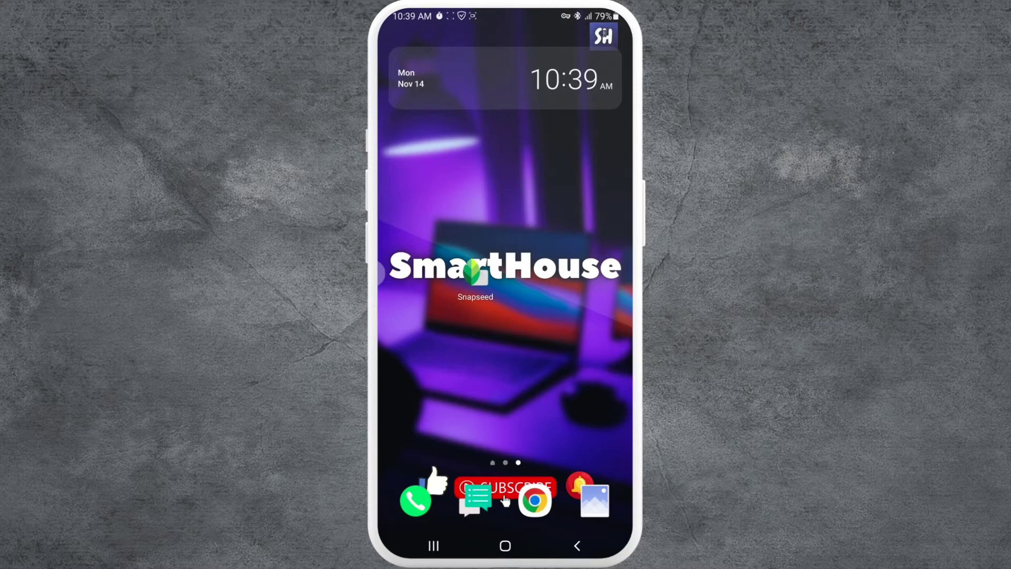
Launch Snapseed and open the dark social profile screenshot from Recent images.
{"action": "left_click", "coordinate": [473, 274]}
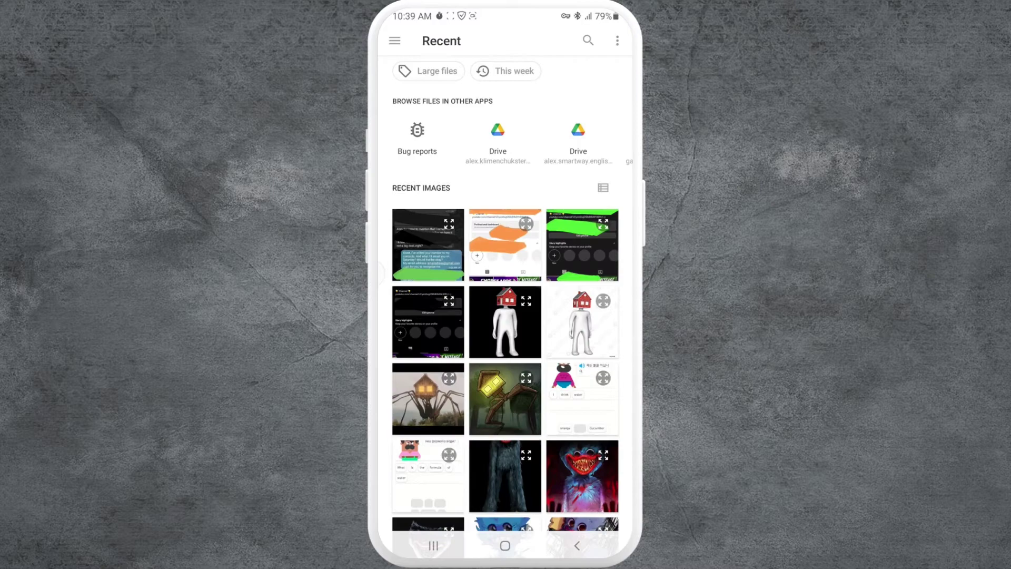
{"action": "left_click", "coordinate": [427, 322]}
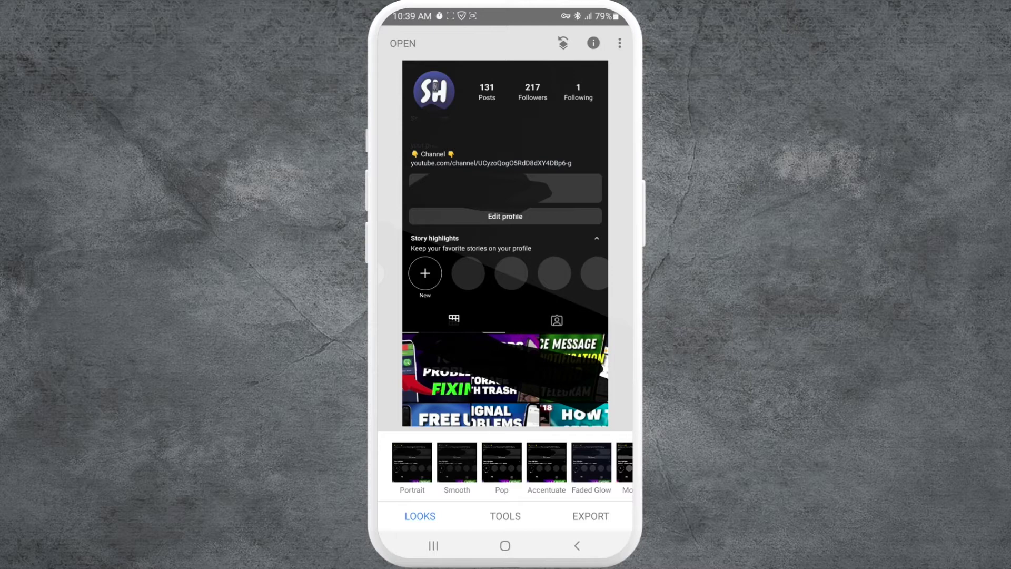
In Tune Image, raise the profile screenshot's Brightness to +100.
{"action": "left_click", "coordinate": [504, 515]}
{"action": "left_click", "coordinate": [402, 203]}
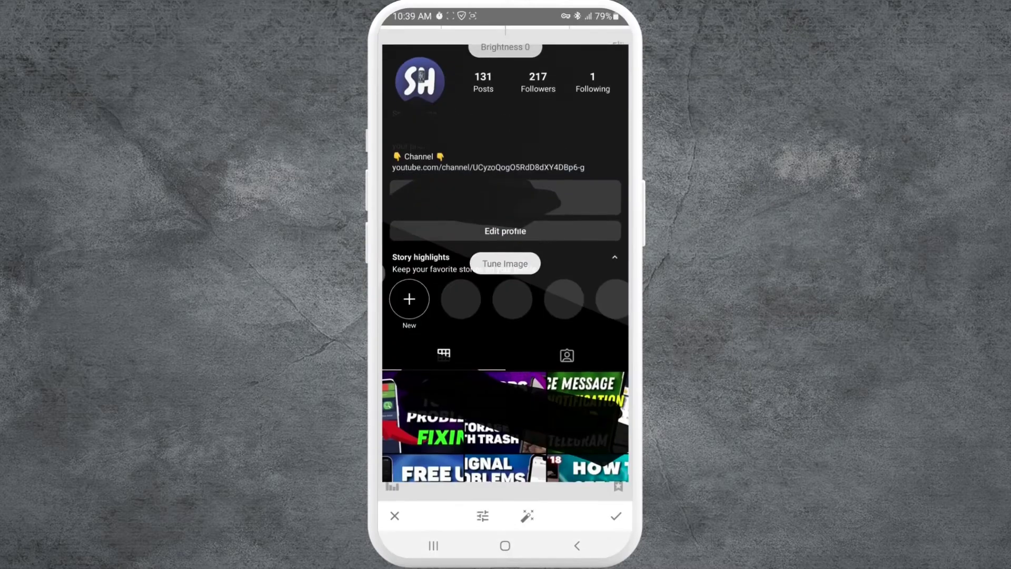
{"action": "left_click", "coordinate": [483, 516]}
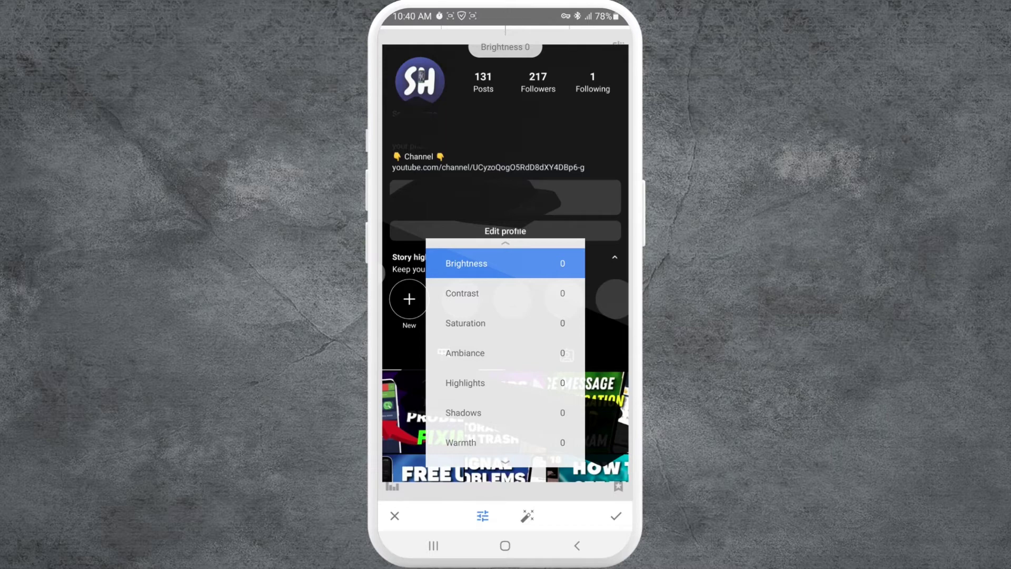
{"action": "left_click_drag", "start_coordinate": [477, 197], "coordinate": [598, 207]}
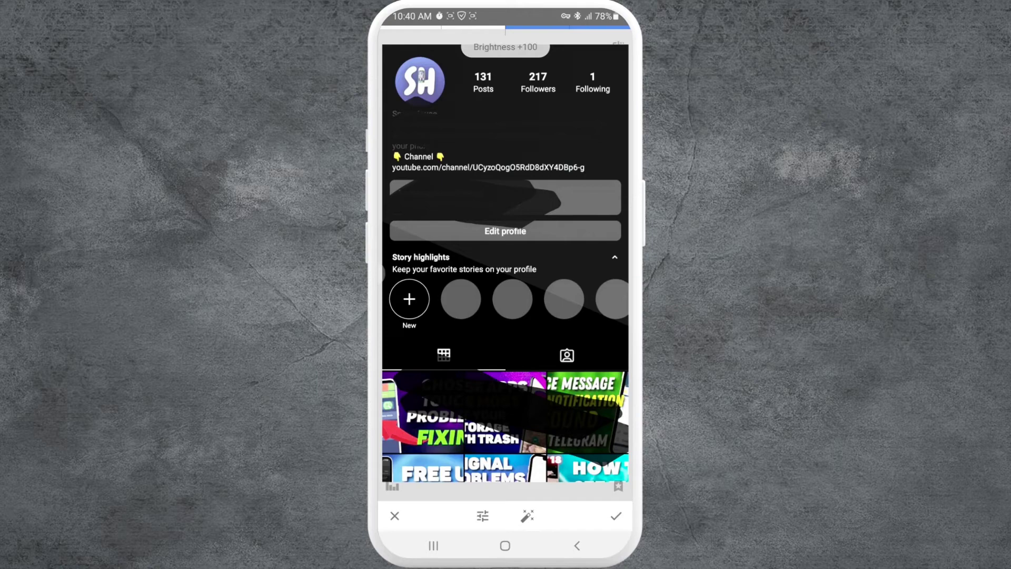
{"action": "left_click", "coordinate": [483, 515]}
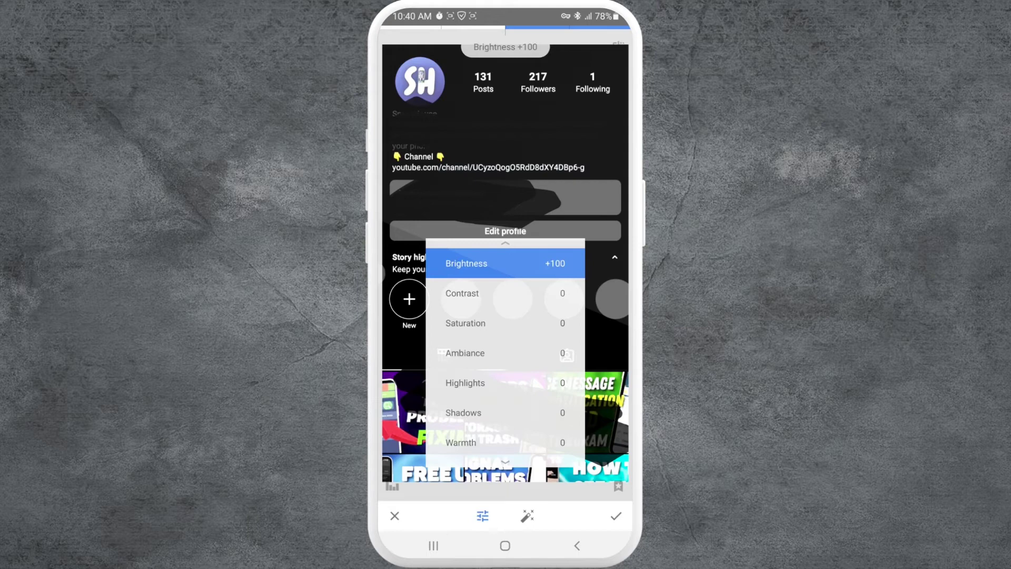
Drop Contrast to -100 in Tune Image, keeping Brightness at +100.
{"action": "left_click", "coordinate": [535, 298]}
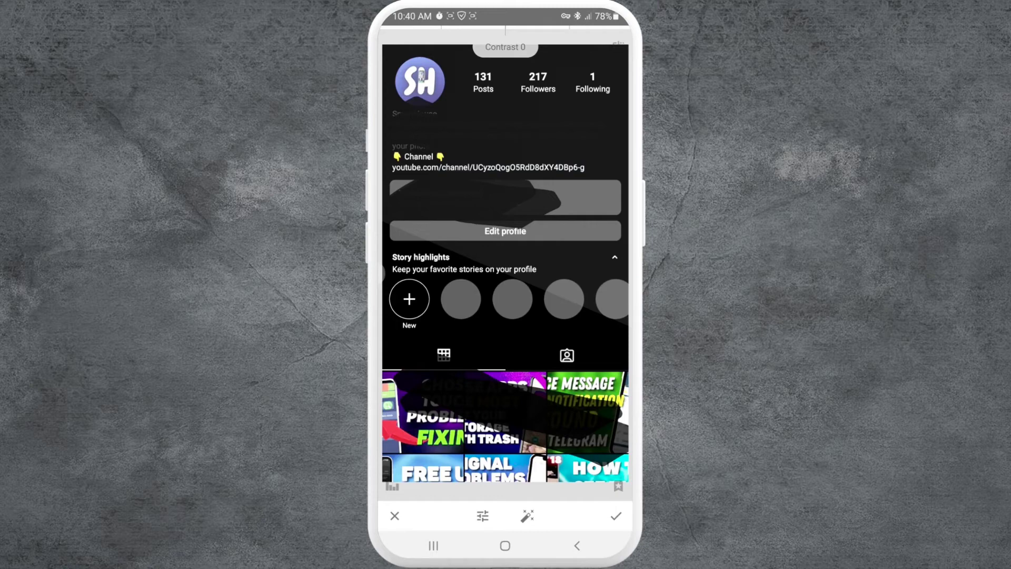
{"action": "left_click_drag", "start_coordinate": [592, 330], "coordinate": [483, 327]}
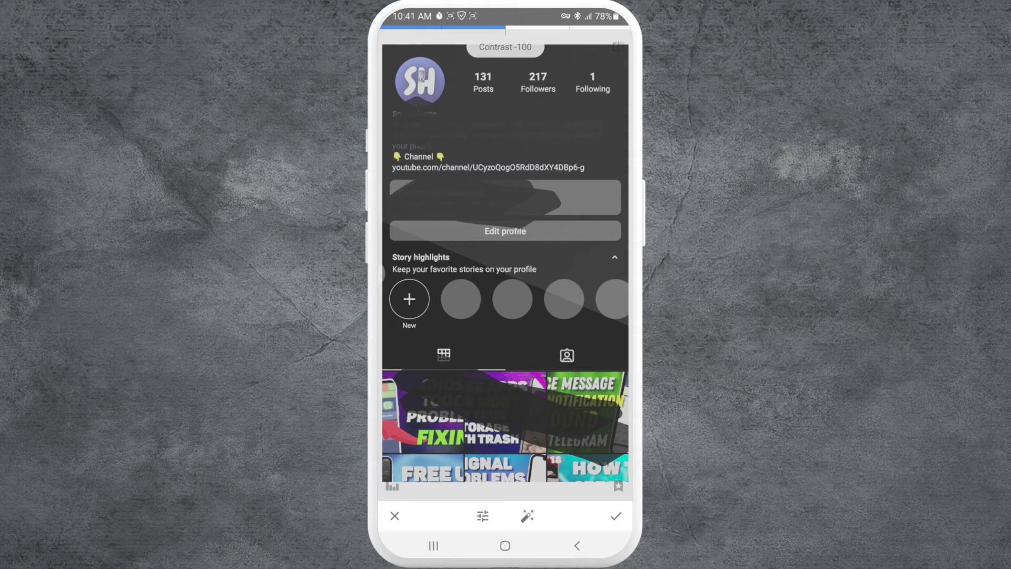
{"action": "left_click", "coordinate": [482, 515]}
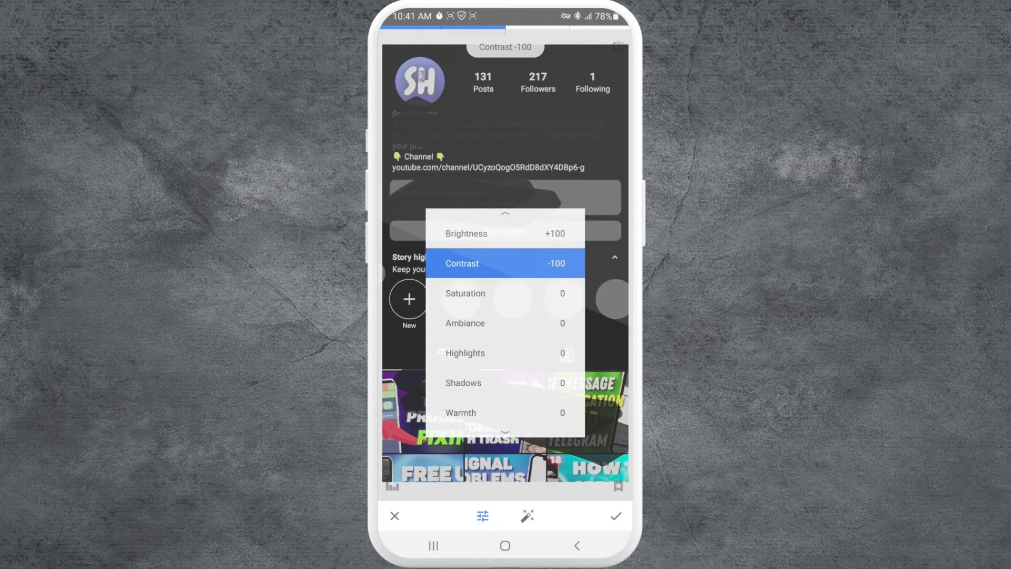
Push Ambiance to +100 and Highlights to +100 in Tune Image.
{"action": "left_click", "coordinate": [514, 328]}
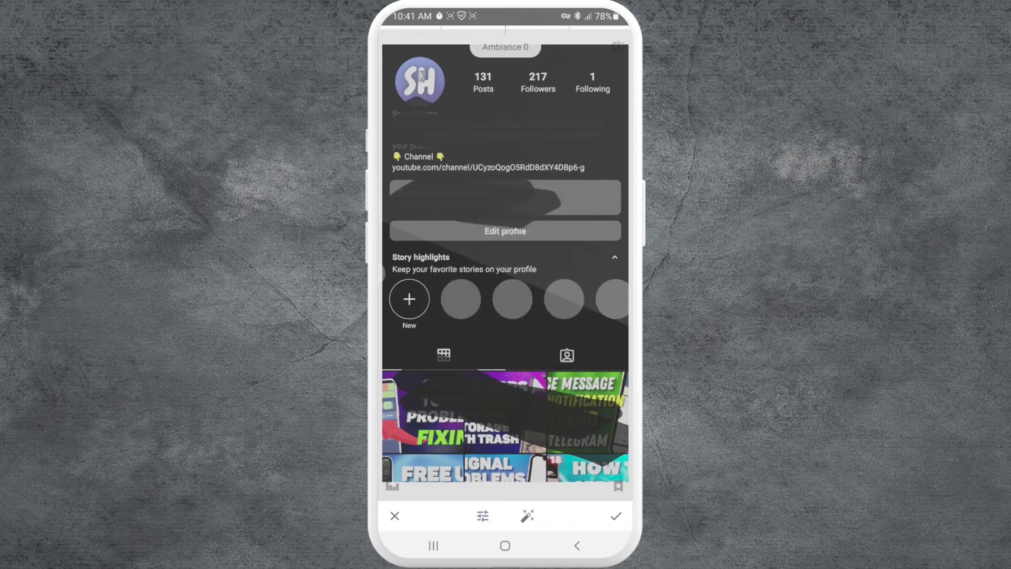
{"action": "left_click_drag", "start_coordinate": [478, 375], "coordinate": [597, 356]}
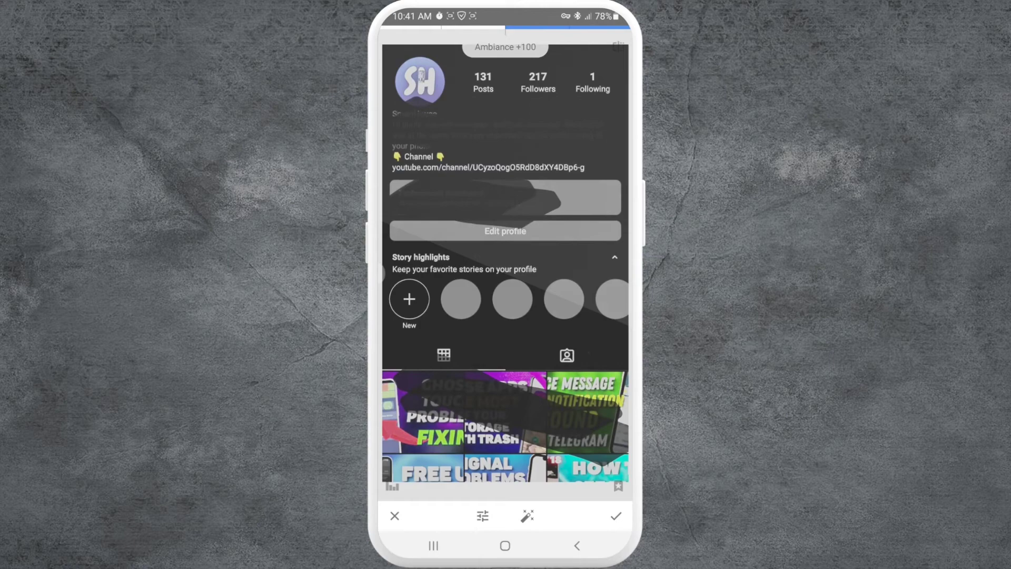
{"action": "left_click", "coordinate": [483, 515]}
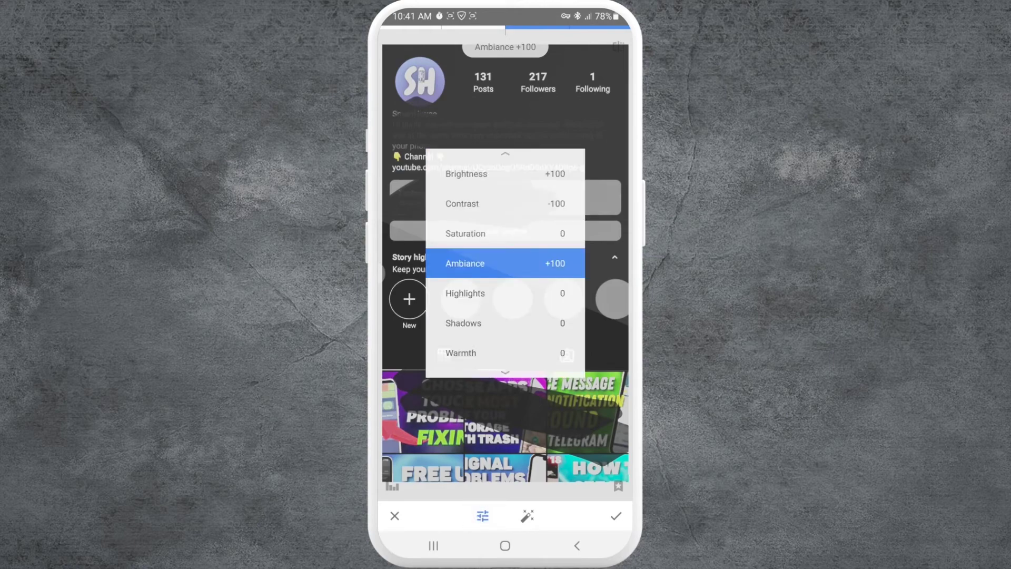
{"action": "left_click", "coordinate": [525, 296]}
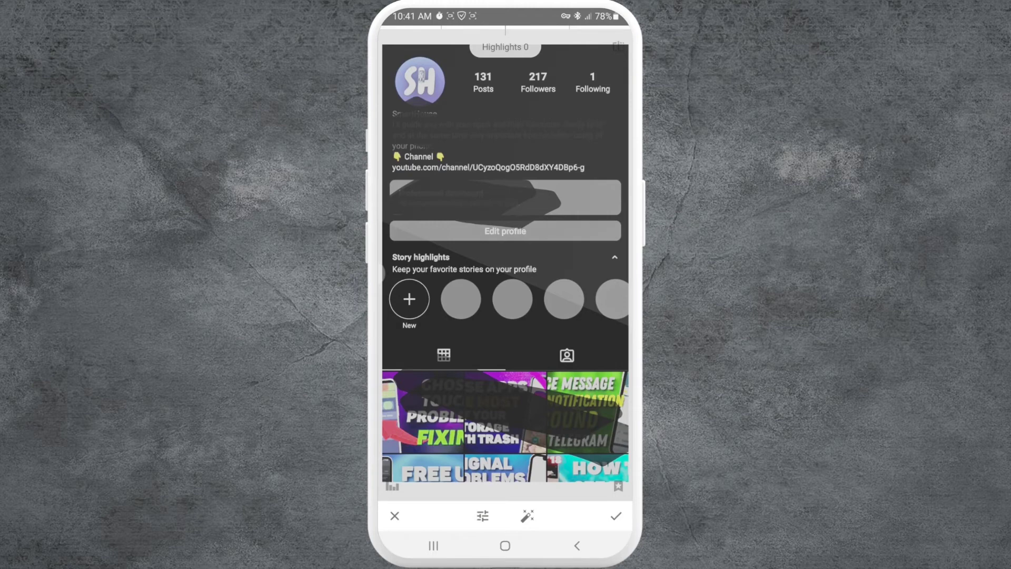
{"action": "left_click_drag", "start_coordinate": [482, 378], "coordinate": [537, 382]}
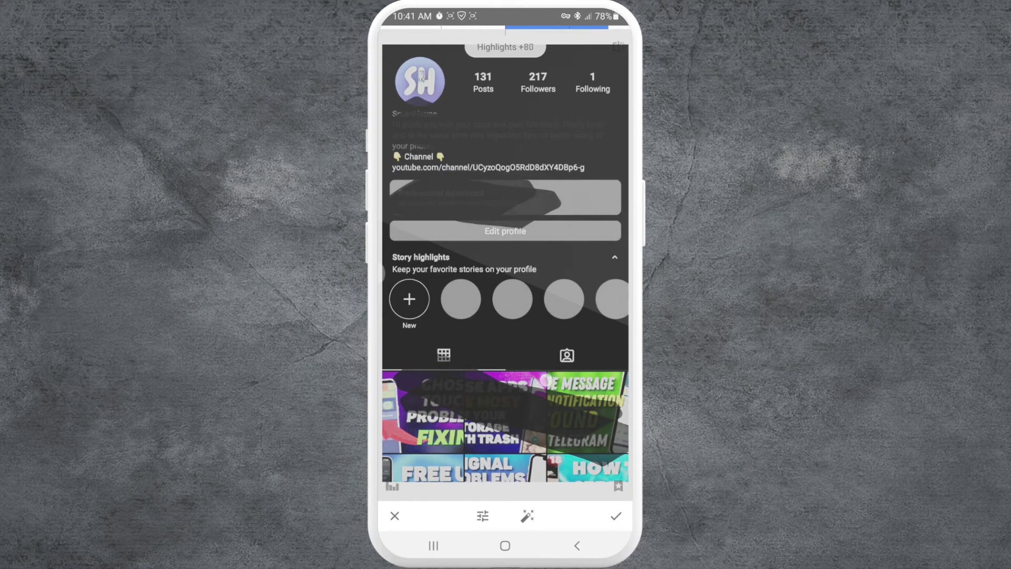
{"action": "left_click_drag", "start_coordinate": [538, 382], "coordinate": [613, 377]}
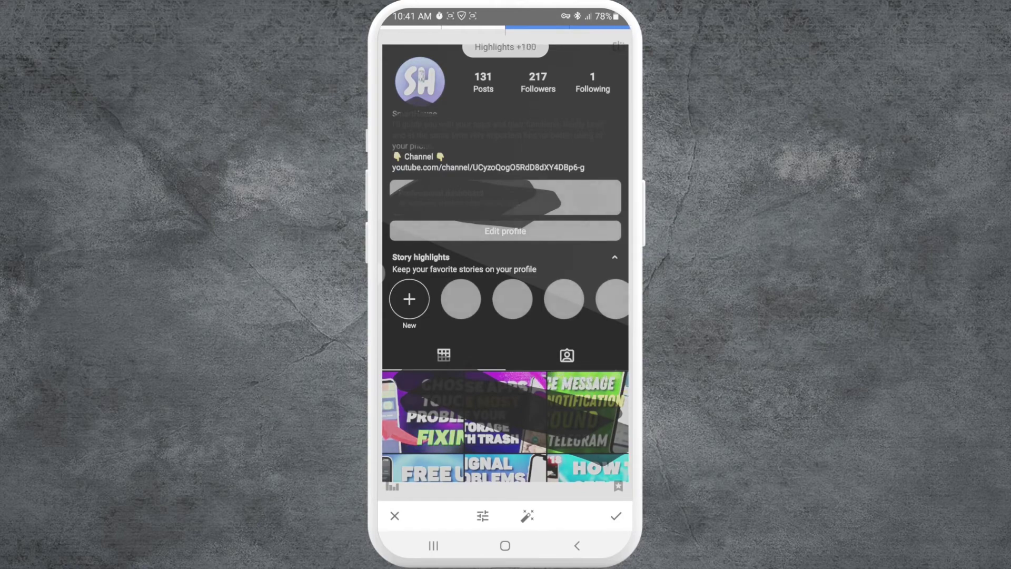
{"action": "left_click", "coordinate": [483, 515]}
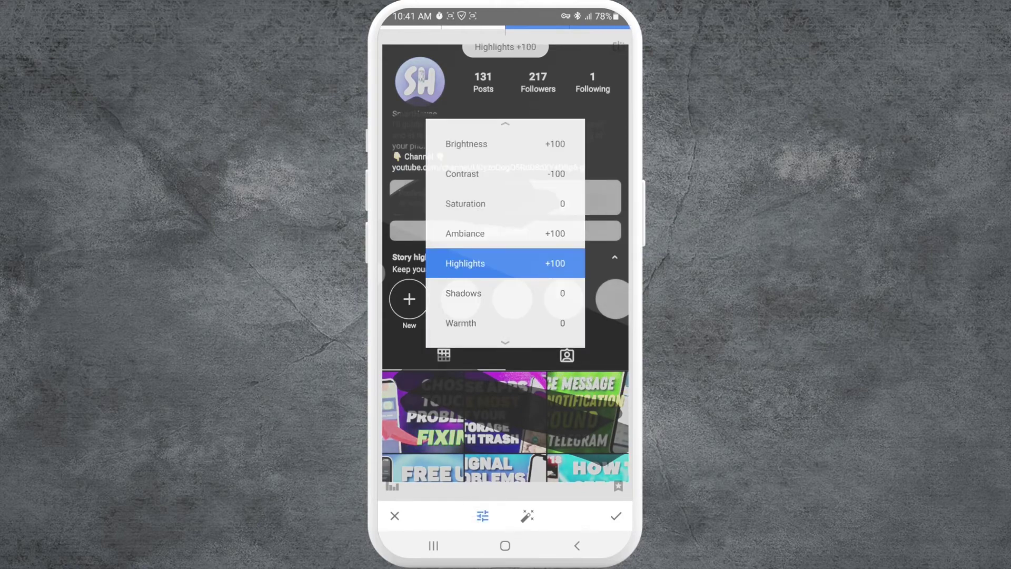
Nudge the Shadows adjustment up to +21 in Tune Image.
{"action": "left_click", "coordinate": [510, 300]}
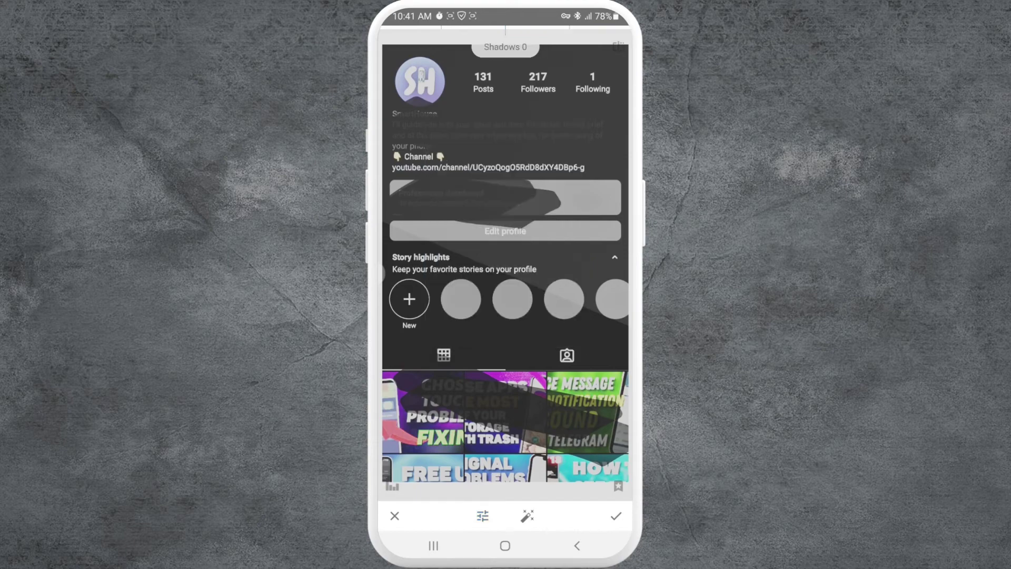
{"action": "left_click_drag", "start_coordinate": [502, 423], "coordinate": [518, 419]}
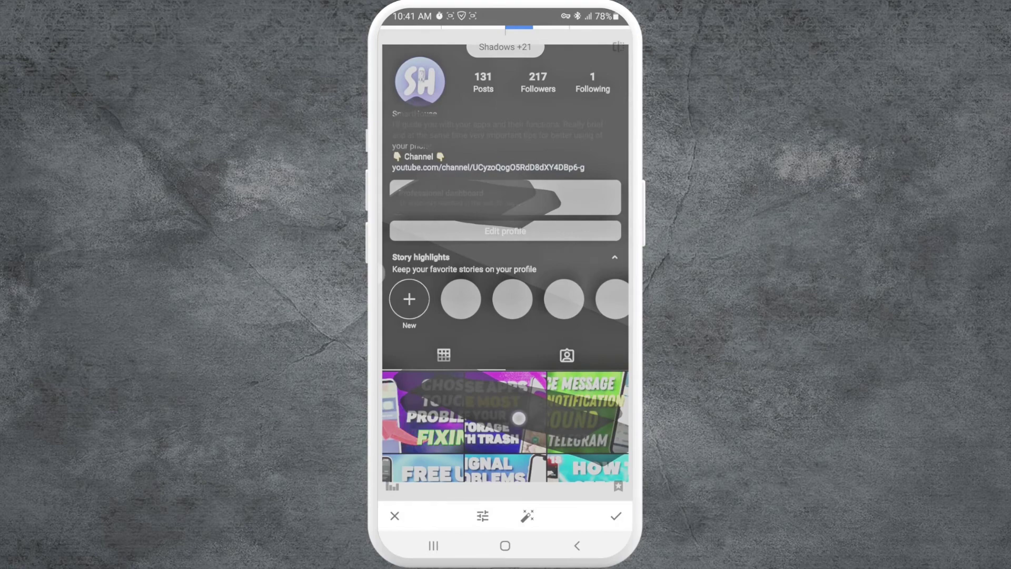
{"action": "scroll", "coordinate": [506, 261], "scroll_direction": "up", "scroll_amount": 5}
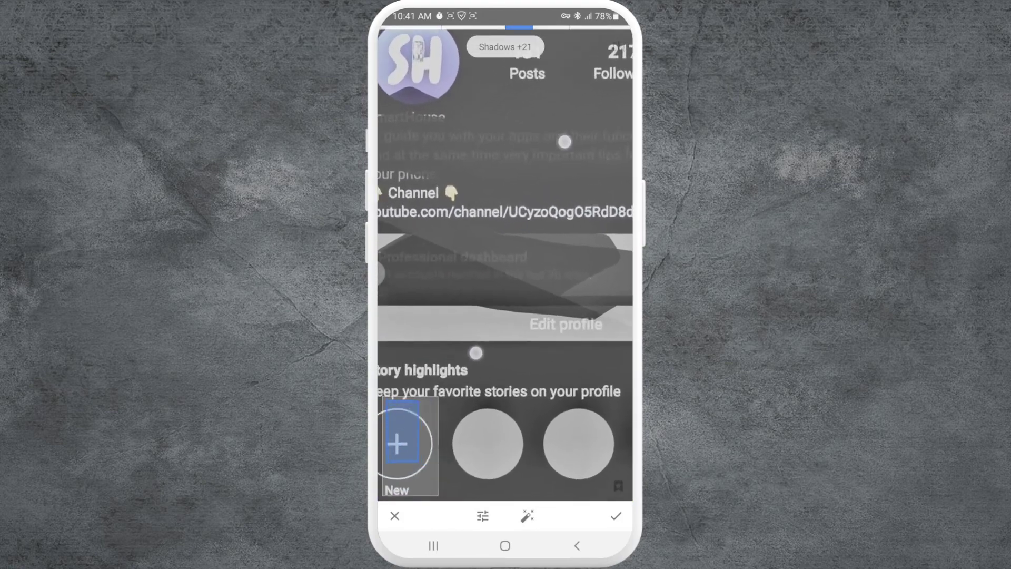
{"action": "scroll", "coordinate": [564, 254], "scroll_direction": "down", "scroll_amount": 2}
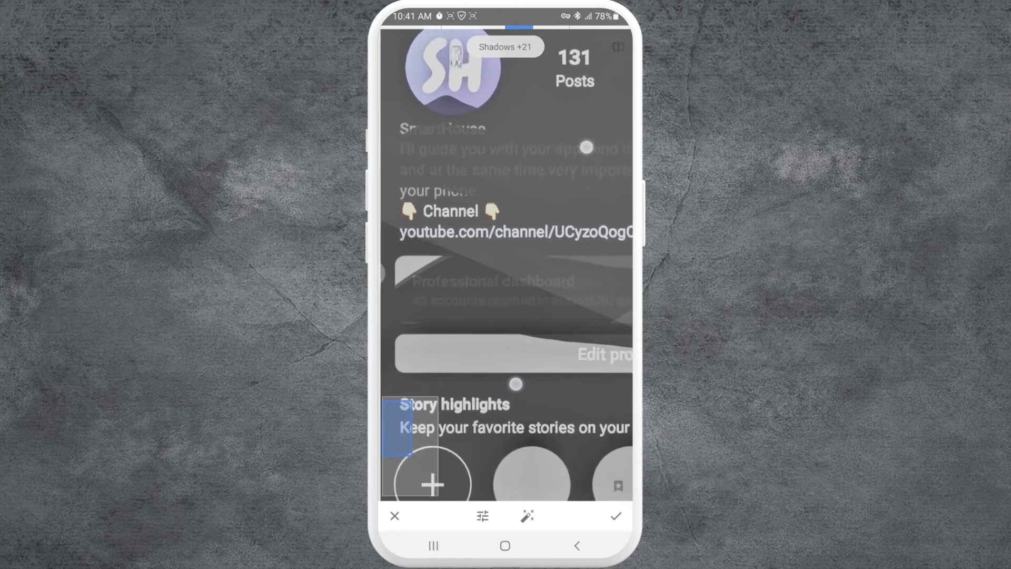
{"action": "scroll", "coordinate": [553, 260], "scroll_direction": "down", "scroll_amount": 2}
{"action": "scroll", "coordinate": [472, 282], "scroll_direction": "down", "scroll_amount": 2}
{"action": "left_click_drag", "start_coordinate": [495, 182], "coordinate": [410, 150]}
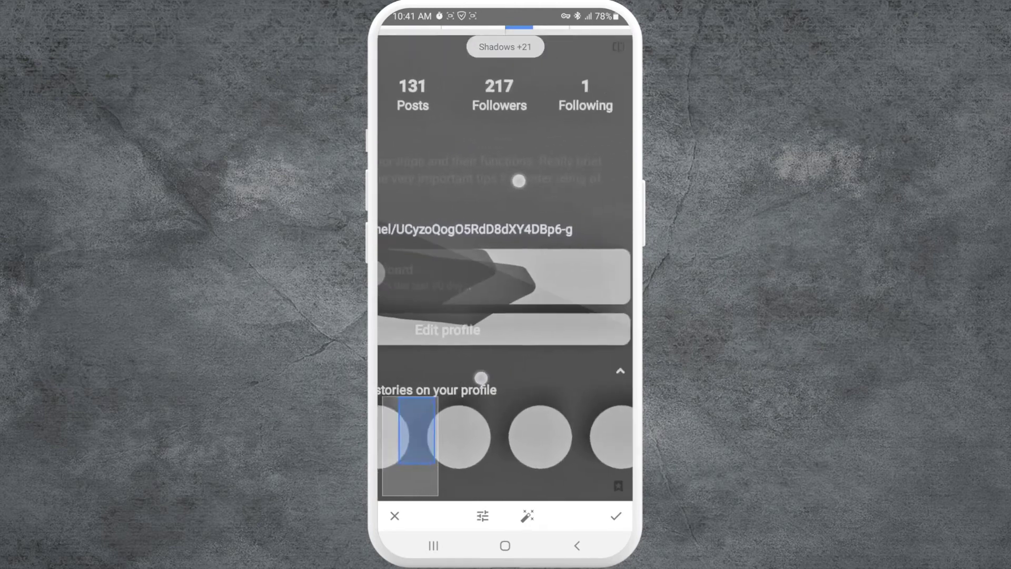
{"action": "scroll", "coordinate": [505, 261], "scroll_direction": "down", "scroll_amount": 3}
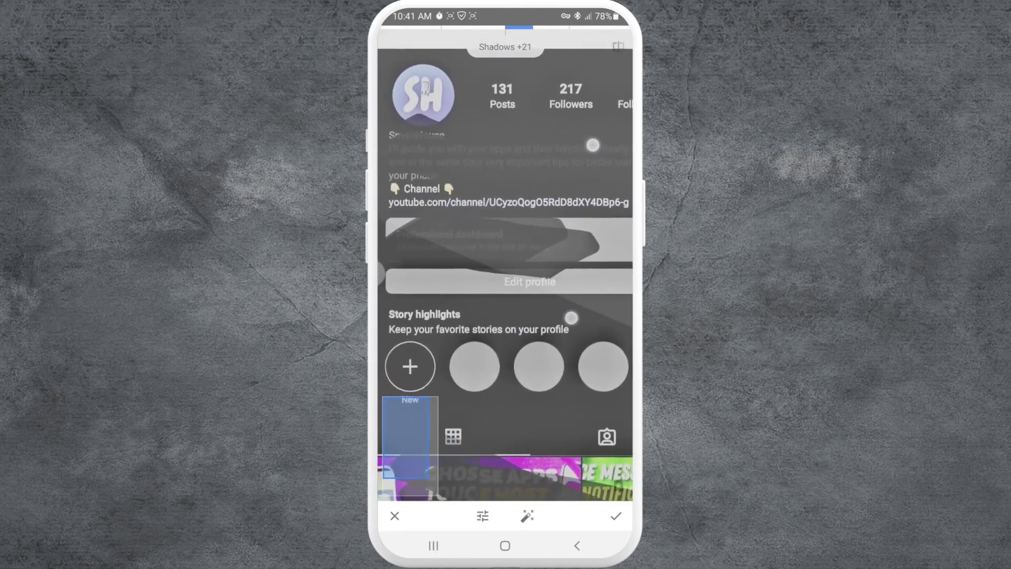
{"action": "scroll", "coordinate": [523, 252], "scroll_direction": "up", "scroll_amount": 3}
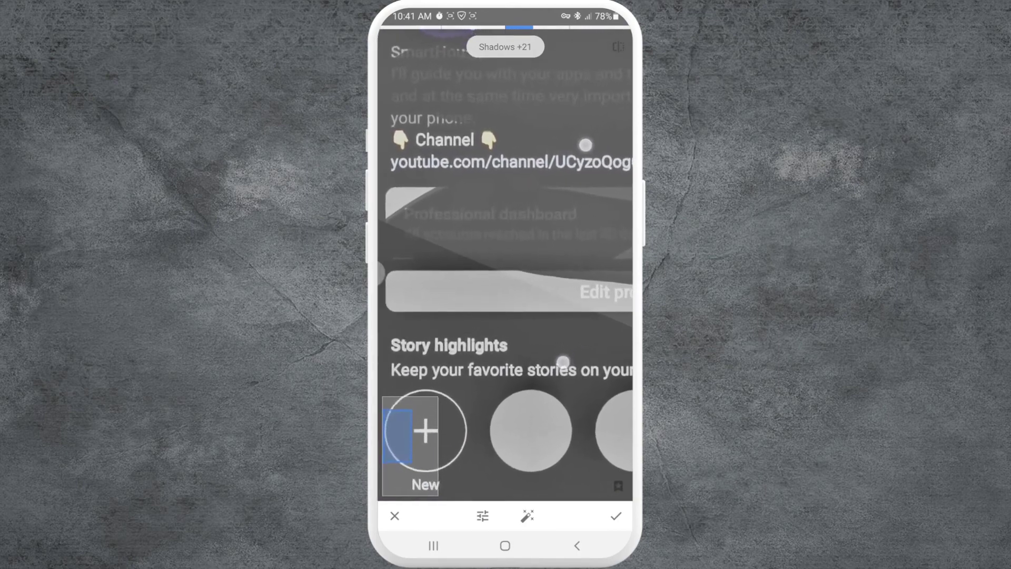
{"action": "left_click_drag", "start_coordinate": [539, 161], "coordinate": [566, 177]}
{"action": "scroll", "coordinate": [557, 261], "scroll_direction": "down", "scroll_amount": 3}
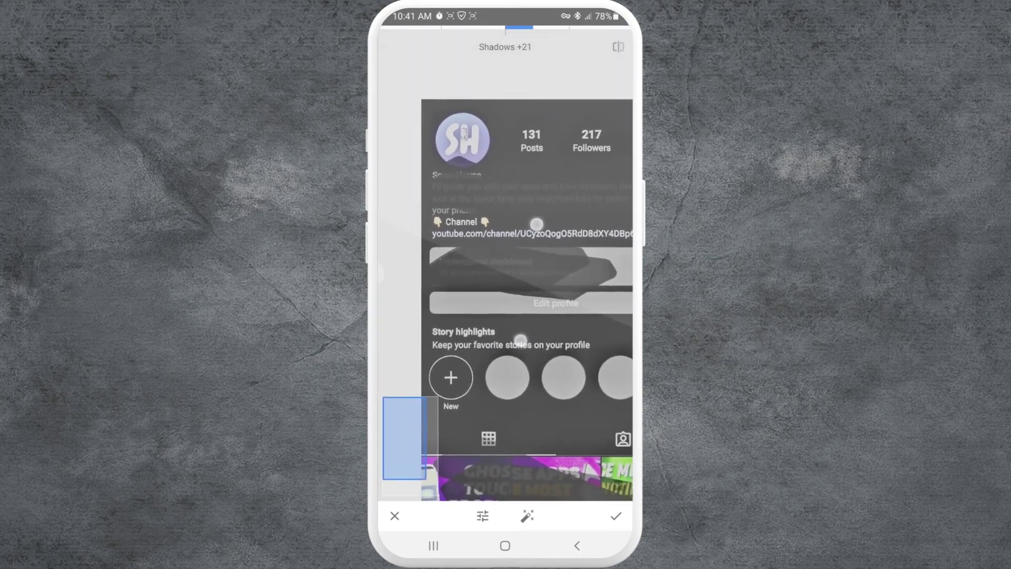
{"action": "scroll", "coordinate": [530, 285], "scroll_direction": "up", "scroll_amount": 3}
{"action": "scroll", "coordinate": [525, 283], "scroll_direction": "down", "scroll_amount": 5}
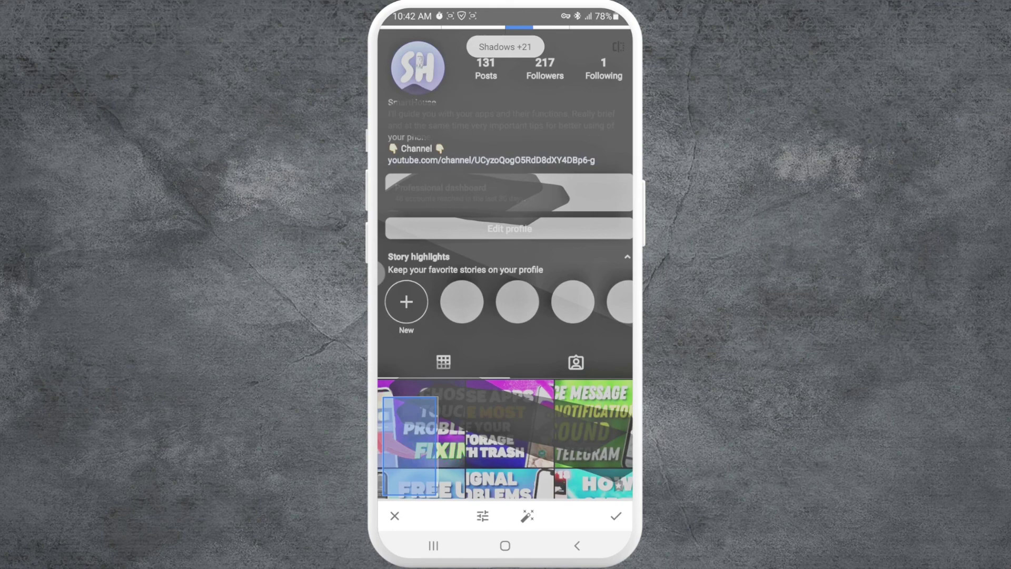
Exit Snapseed to the Android home screen with the Home button.
{"action": "left_click", "coordinate": [505, 545]}
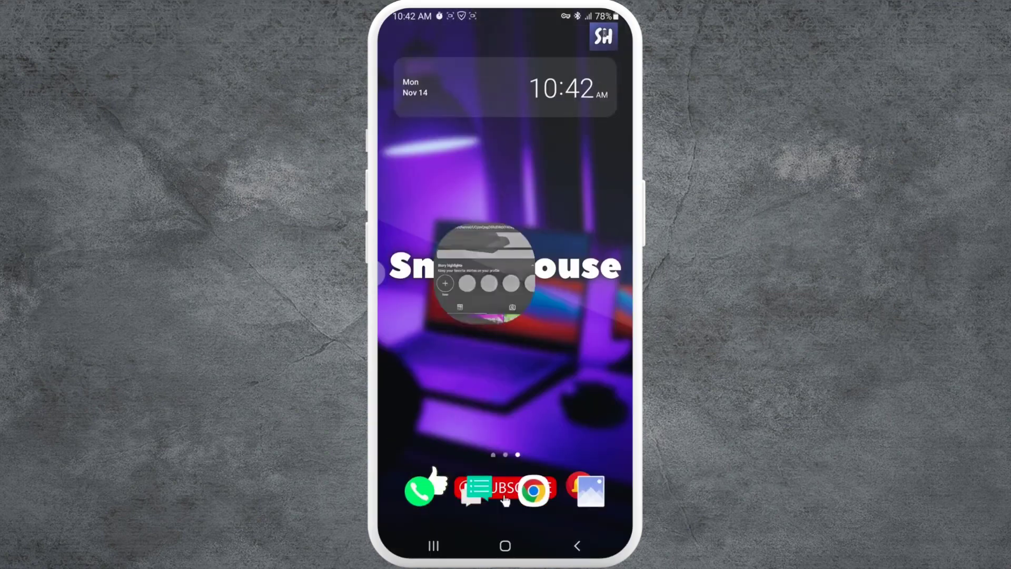